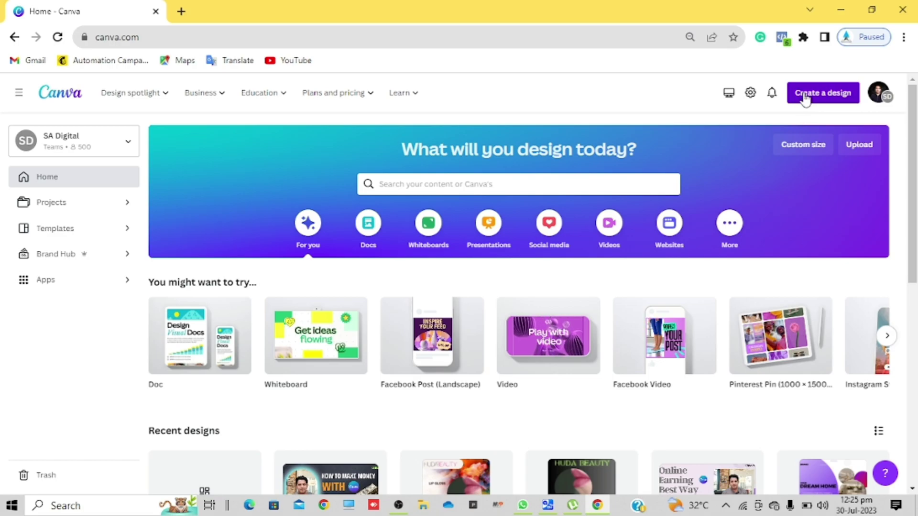
Step: Create a Pinterest Pin (1000 × 1500 px) design and apply the recently used black Coming Soon restaurant template to its page
{"action": "left_click", "coordinate": [805, 99]}
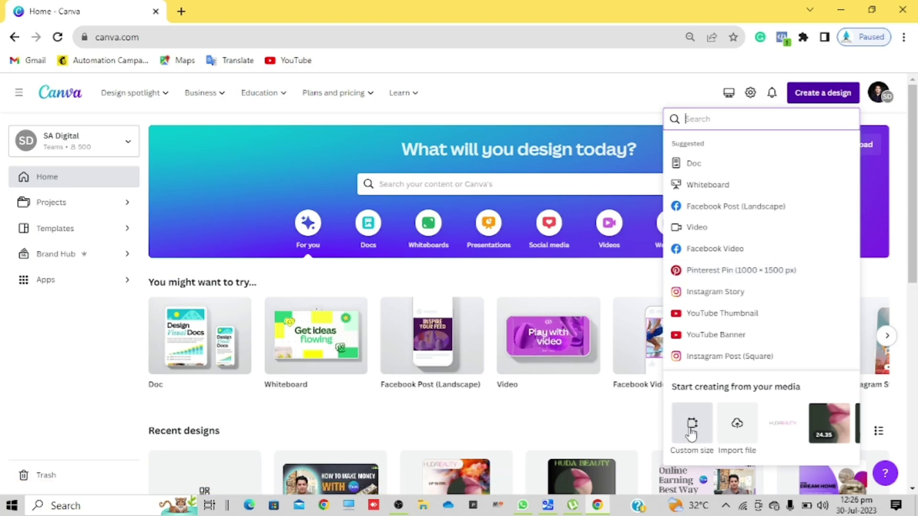
{"action": "left_click", "coordinate": [720, 272]}
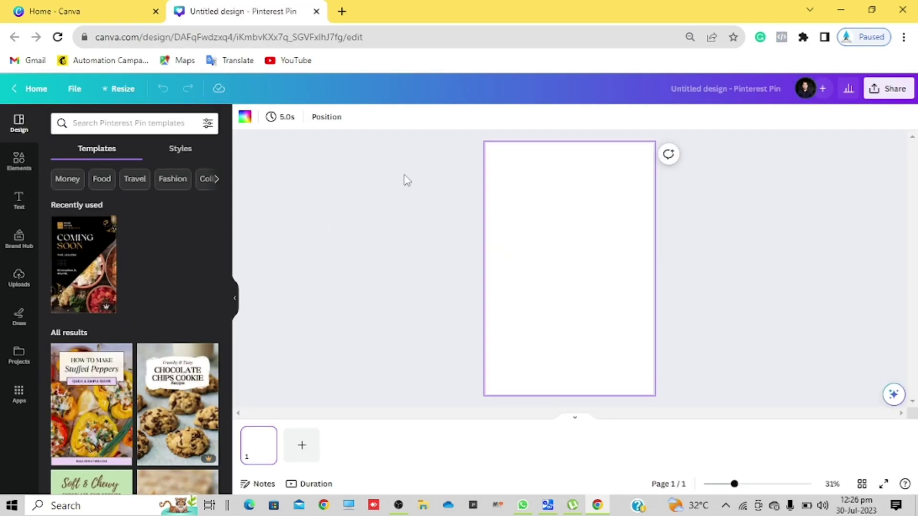
{"action": "scroll", "coordinate": [143, 410], "scroll_direction": "down", "scroll_amount": 4}
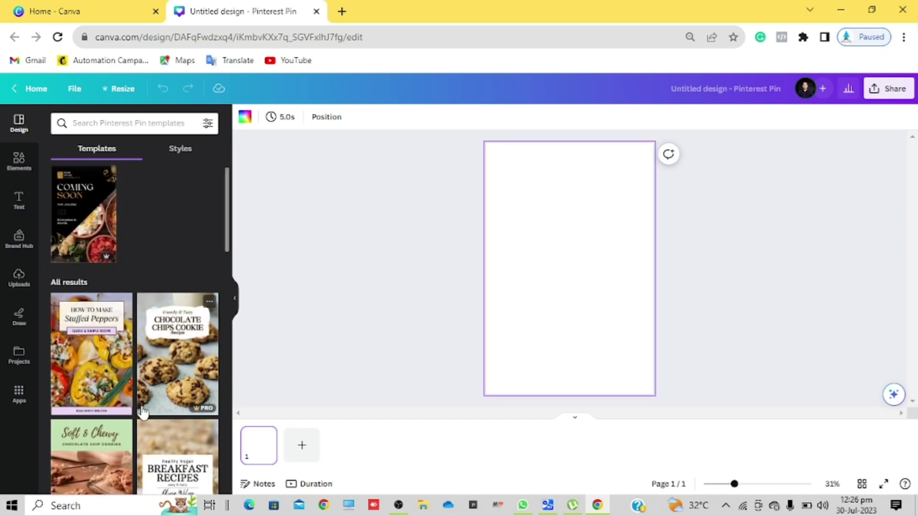
{"action": "scroll", "coordinate": [142, 411], "scroll_direction": "up", "scroll_amount": 5}
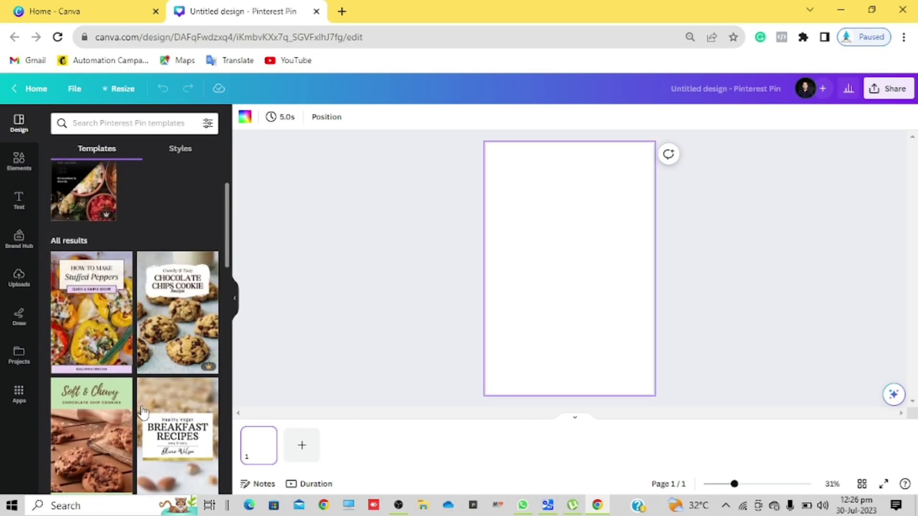
{"action": "left_click", "coordinate": [101, 283]}
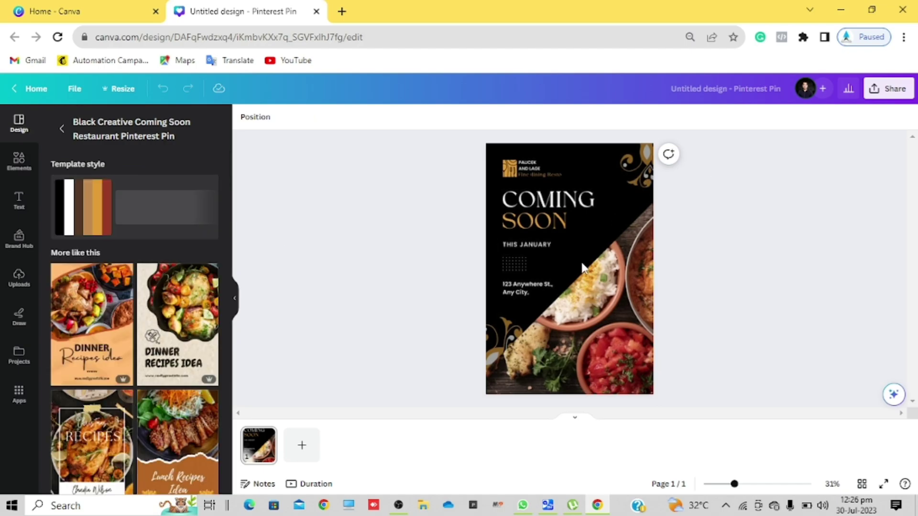
{"action": "left_click", "coordinate": [571, 242]}
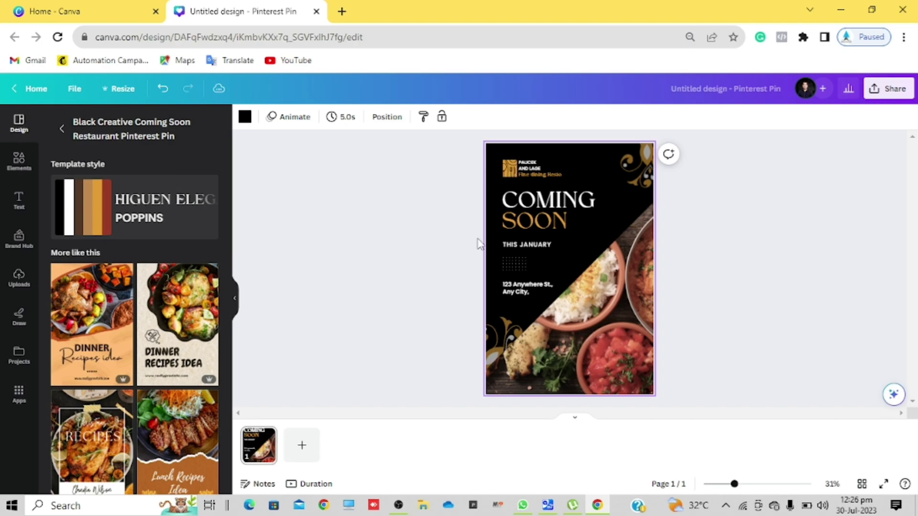
{"action": "left_click", "coordinate": [62, 128]}
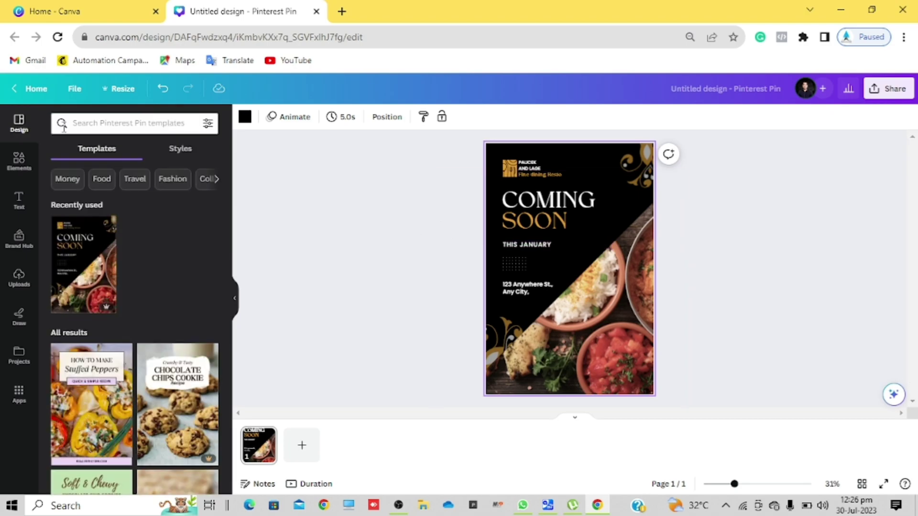
{"action": "left_click", "coordinate": [150, 126]}
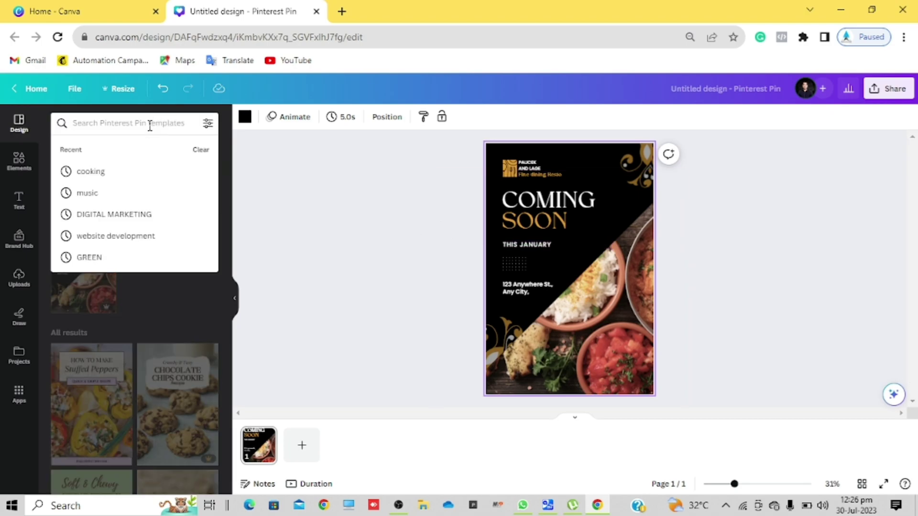
{"action": "left_click", "coordinate": [258, 166]}
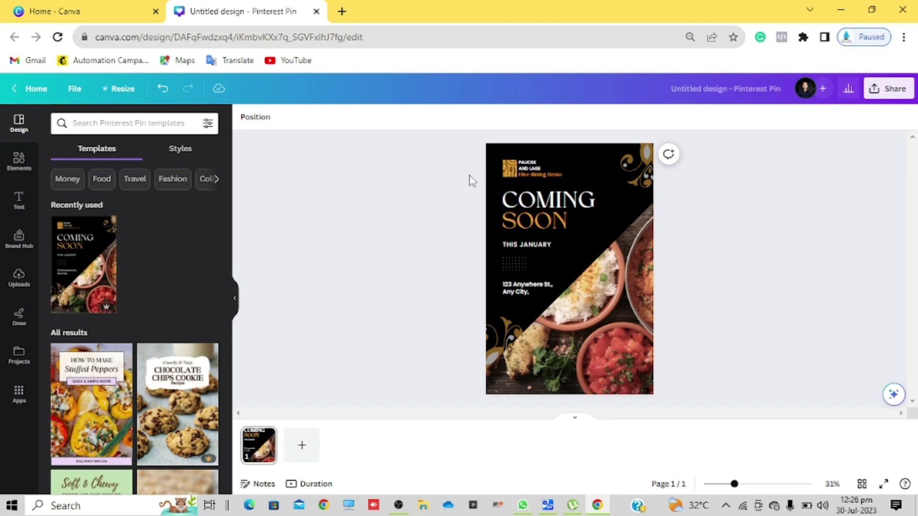
Step: Replace the photo in the template's diagonal frame with the pancake stack photo found by searching elements for "food"
{"action": "left_click", "coordinate": [629, 326]}
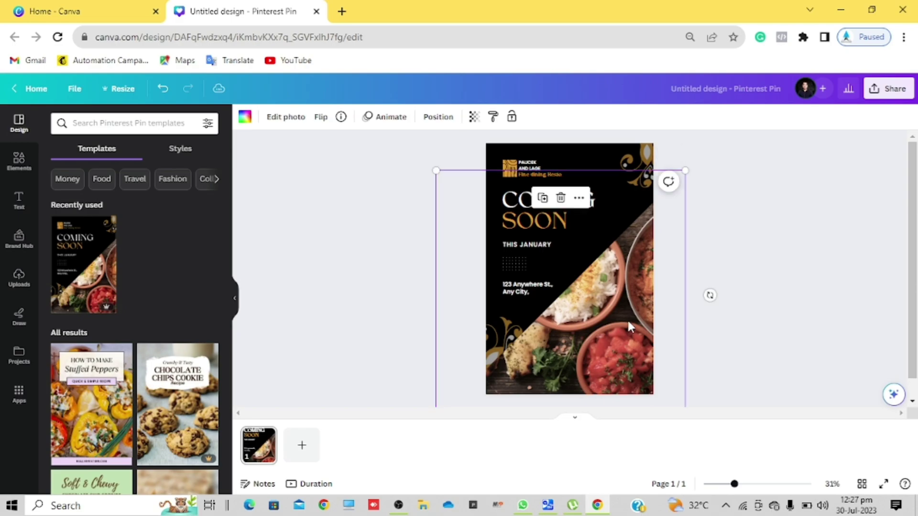
{"action": "key", "text": "Delete"}
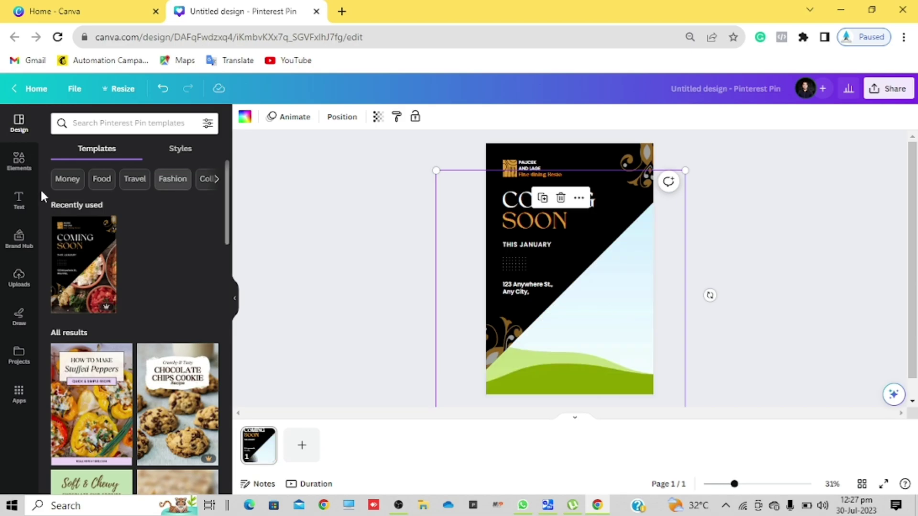
{"action": "left_click", "coordinate": [21, 164]}
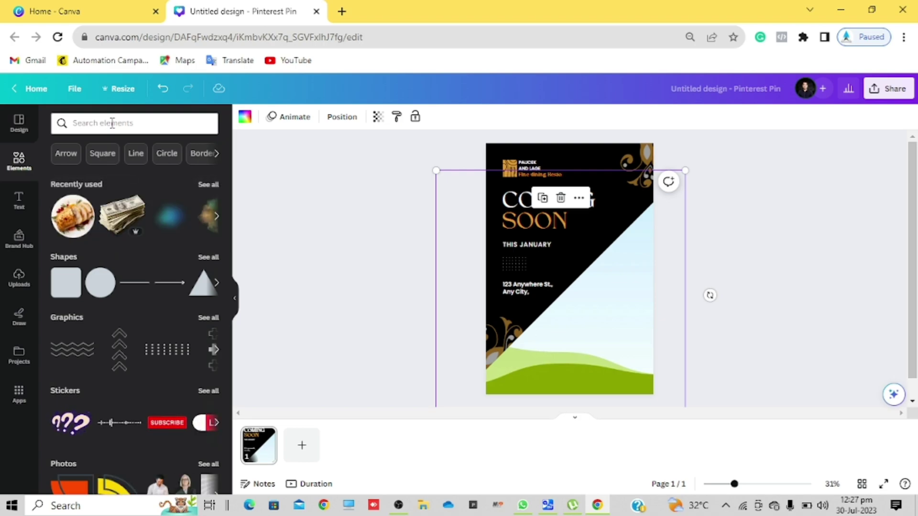
{"action": "left_click", "coordinate": [112, 124]}
{"action": "type", "text": "food"}
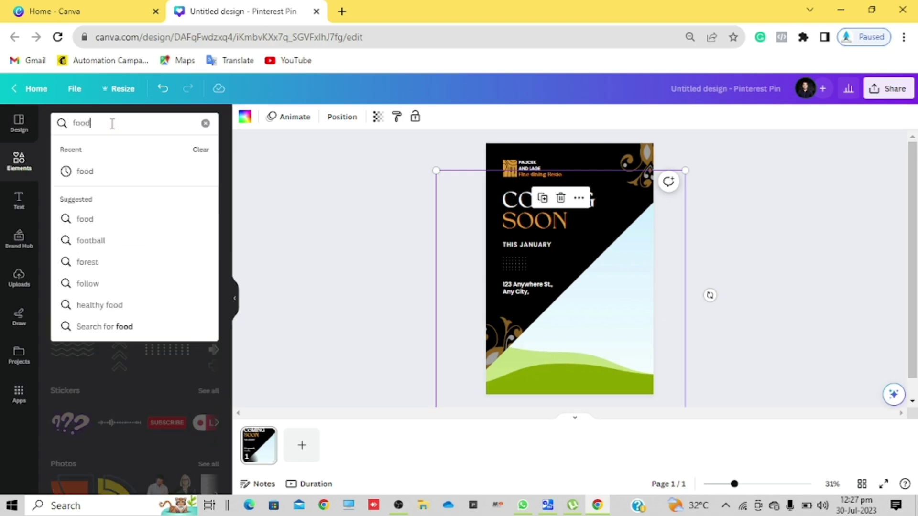
{"action": "key", "text": "Return"}
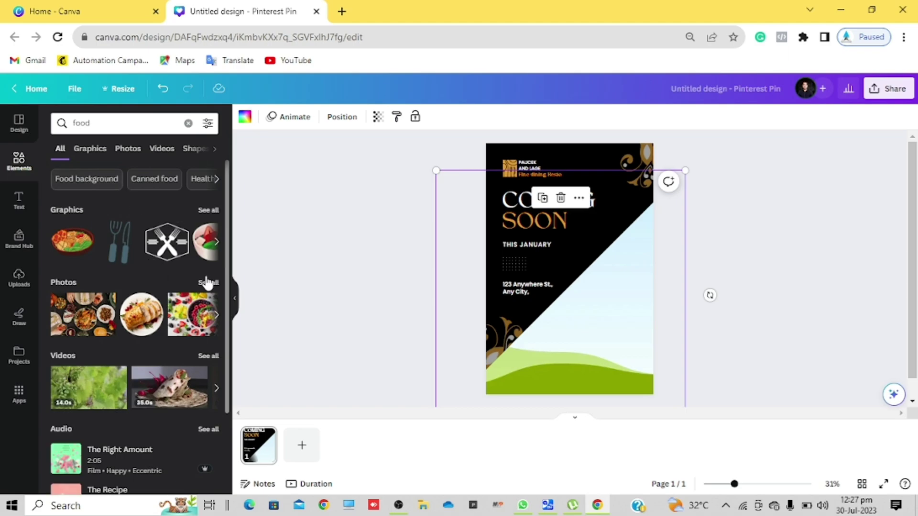
{"action": "left_click", "coordinate": [209, 282]}
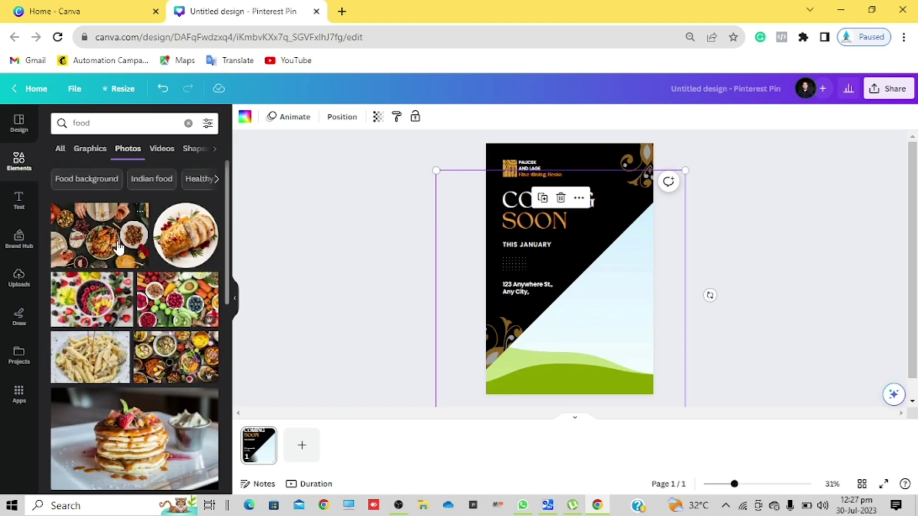
{"action": "scroll", "coordinate": [145, 431], "scroll_direction": "down", "scroll_amount": 3}
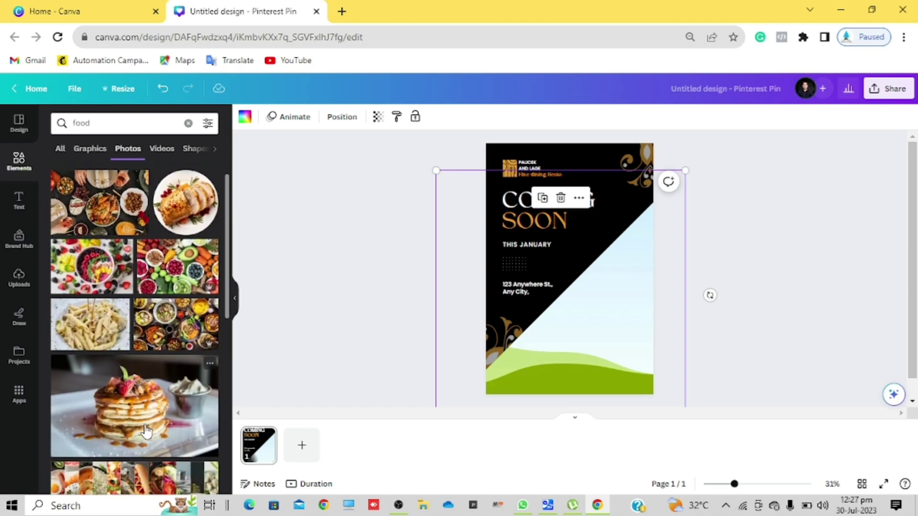
{"action": "left_click_drag", "start_coordinate": [125, 396], "coordinate": [630, 344]}
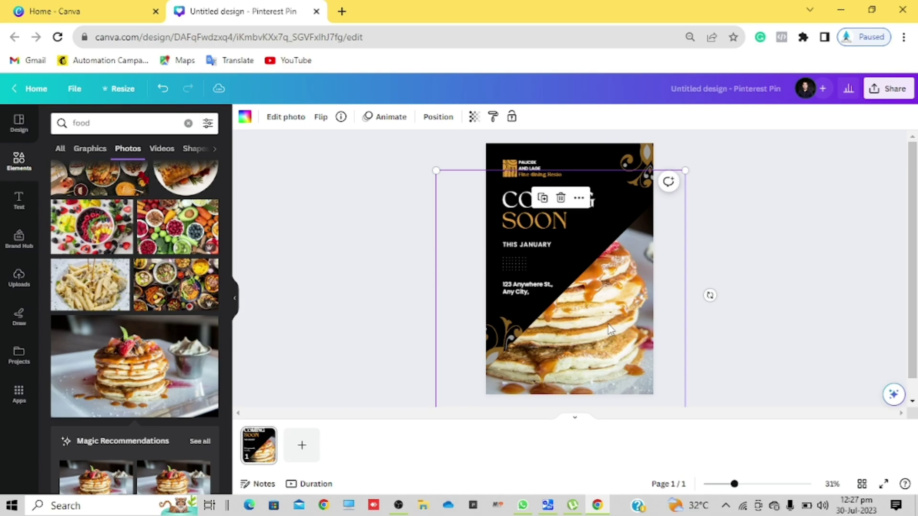
Step: Reposition the pancake photo inside its frame, shifting it right and down so the strawberry topping shows
{"action": "double_click", "coordinate": [609, 328]}
{"action": "left_click_drag", "start_coordinate": [613, 303], "coordinate": [692, 331]}
{"action": "left_click", "coordinate": [298, 219]}
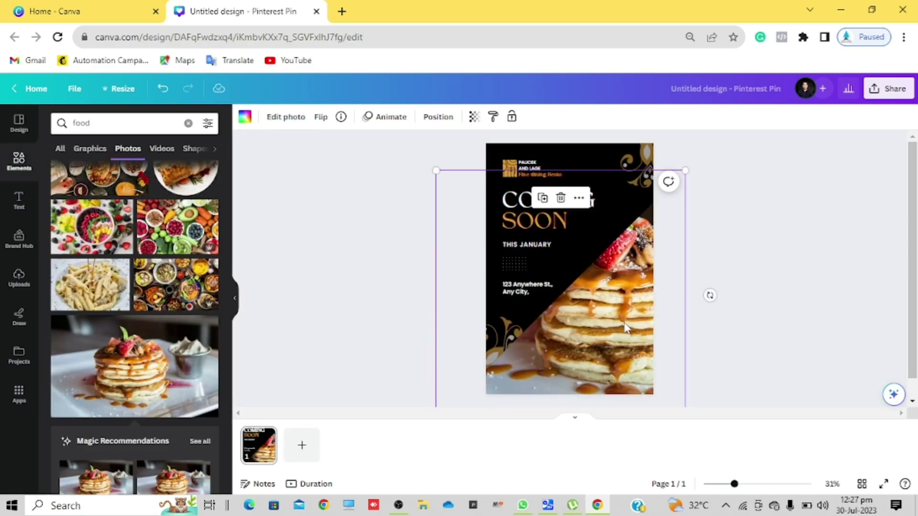
Step: Try several preset gradients on the page background and settle on the turquoise-to-yellow one
{"action": "left_click", "coordinate": [580, 148]}
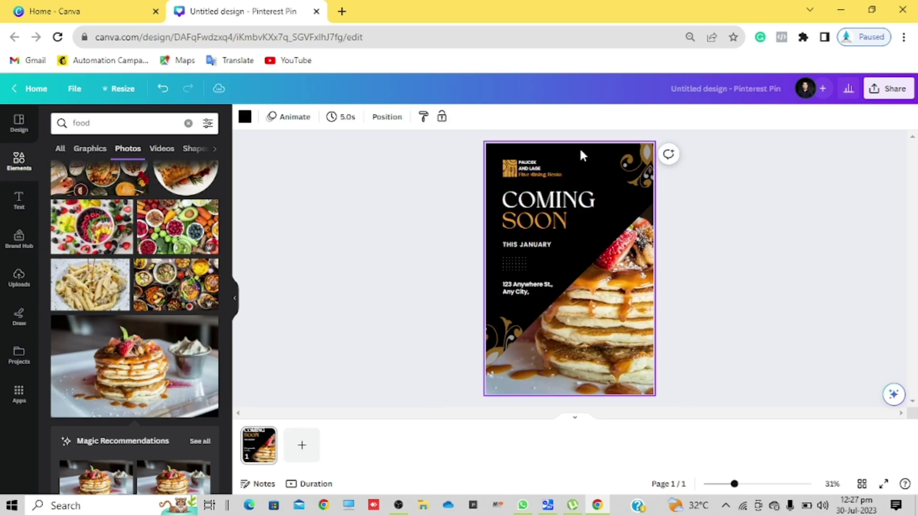
{"action": "left_click", "coordinate": [245, 117]}
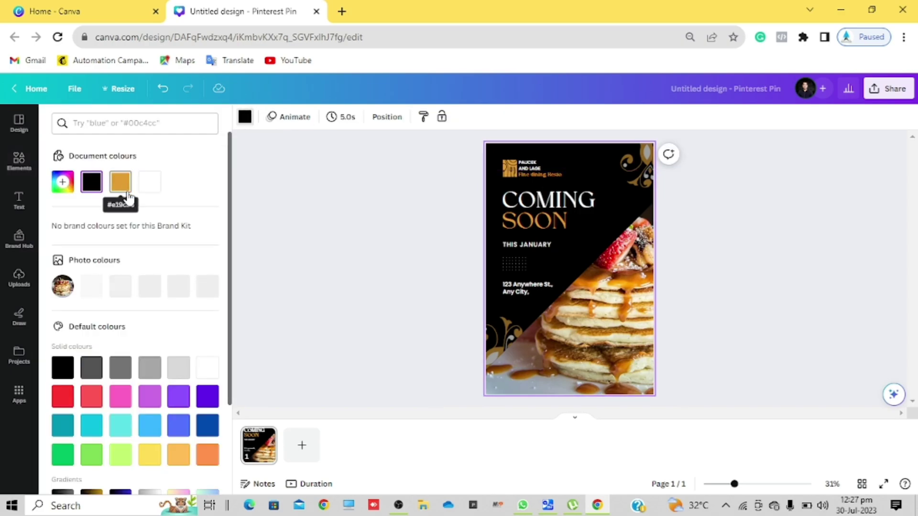
{"action": "scroll", "coordinate": [186, 385], "scroll_direction": "down", "scroll_amount": 3}
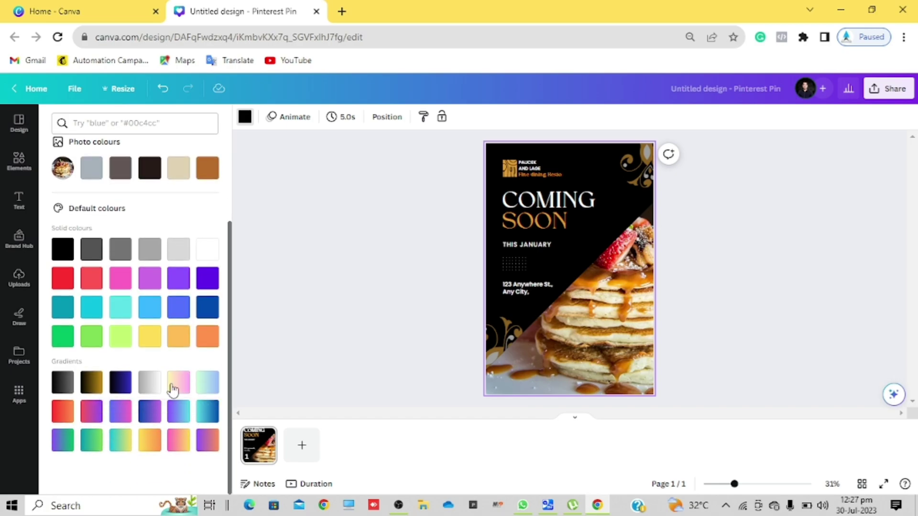
{"action": "left_click", "coordinate": [149, 391]}
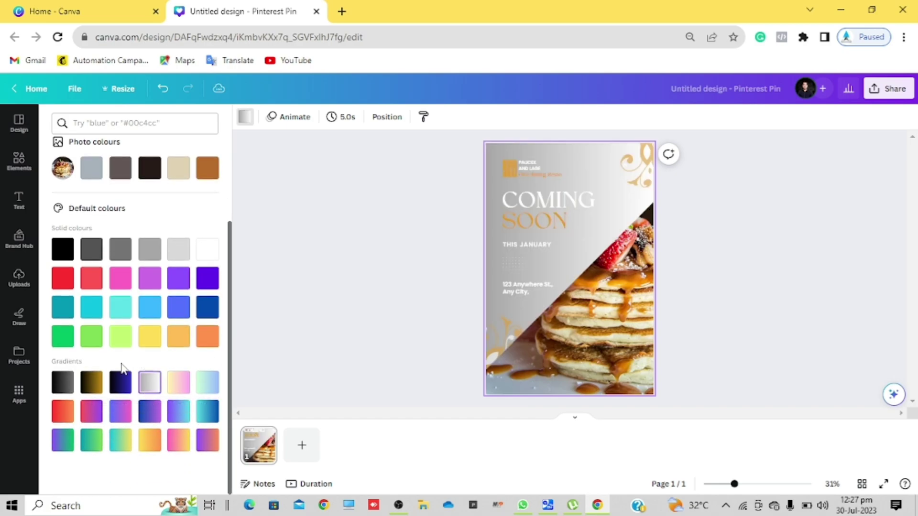
{"action": "left_click", "coordinate": [65, 383]}
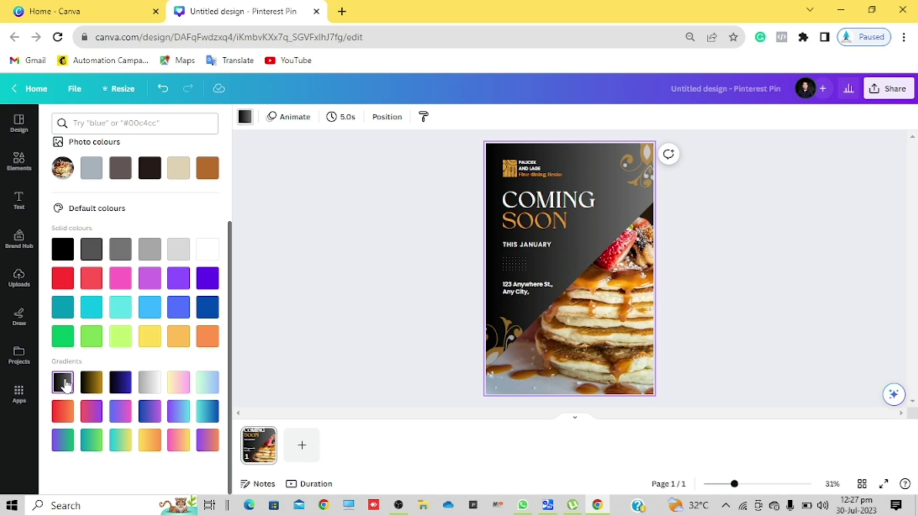
{"action": "left_click", "coordinate": [176, 418]}
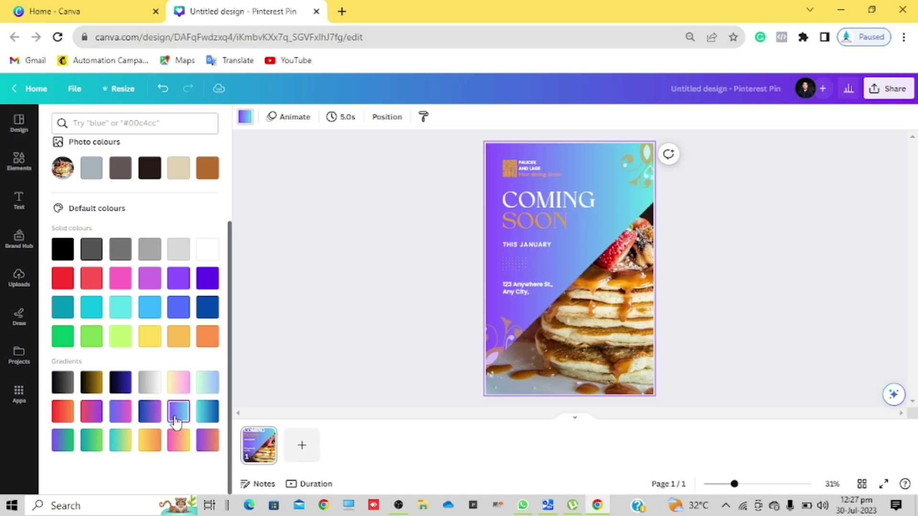
{"action": "left_click", "coordinate": [148, 412]}
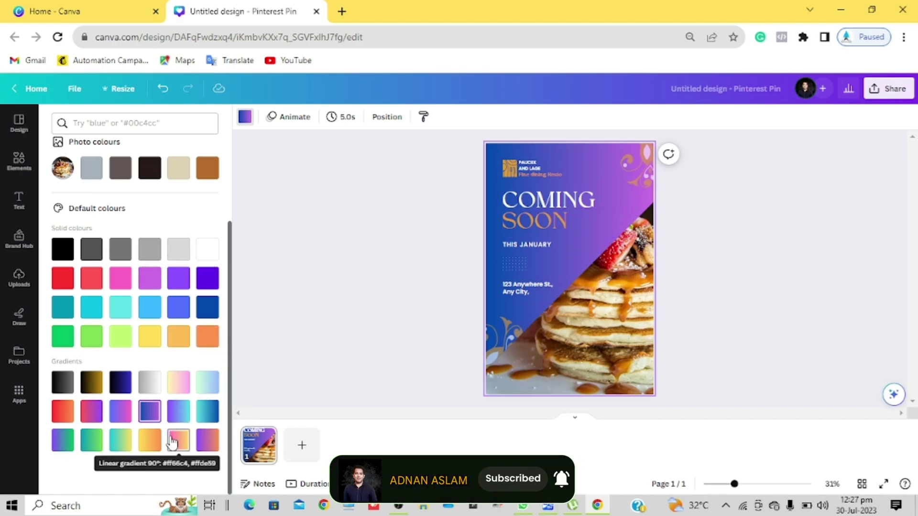
{"action": "left_click", "coordinate": [122, 446]}
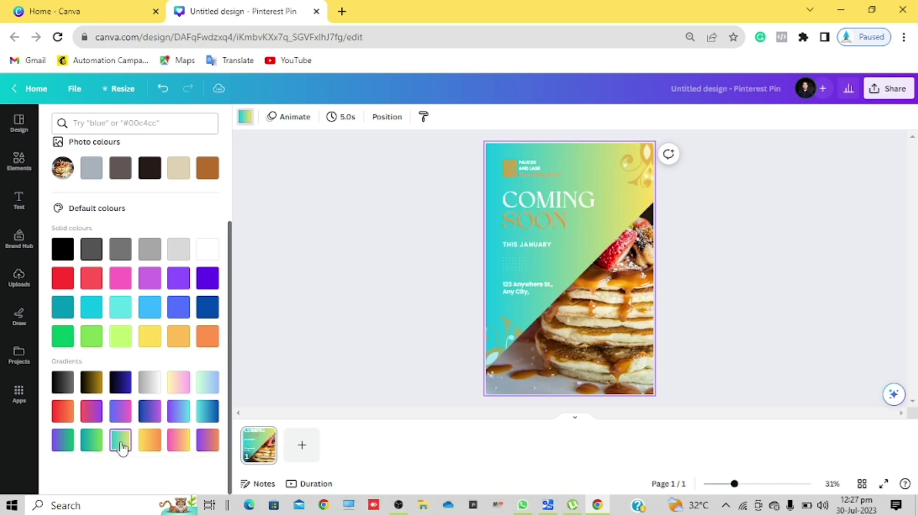
Step: Change the colour of the restaurant name text beside the logo to black
{"action": "left_click", "coordinate": [532, 167]}
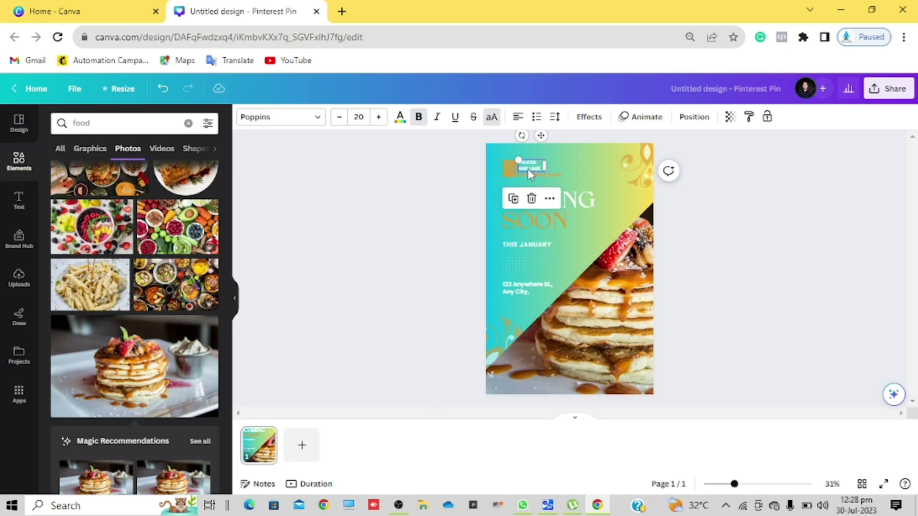
{"action": "left_click", "coordinate": [400, 118]}
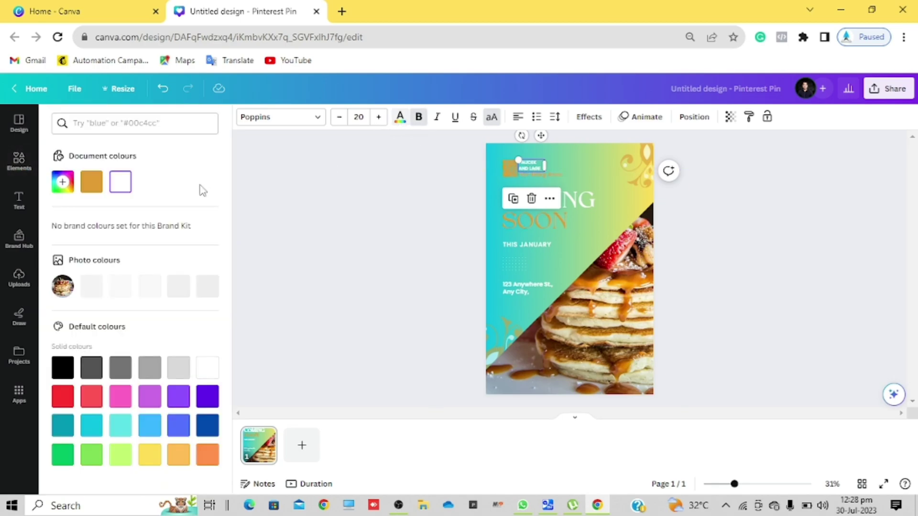
{"action": "left_click", "coordinate": [63, 367]}
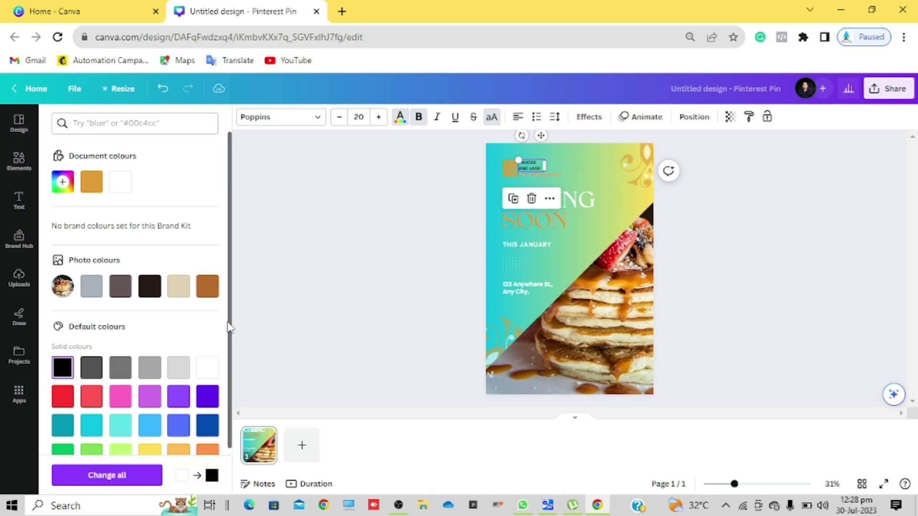
Step: Recolour the fine dining tagline under the restaurant name, trying grey and settling on dark blue
{"action": "left_click", "coordinate": [553, 176]}
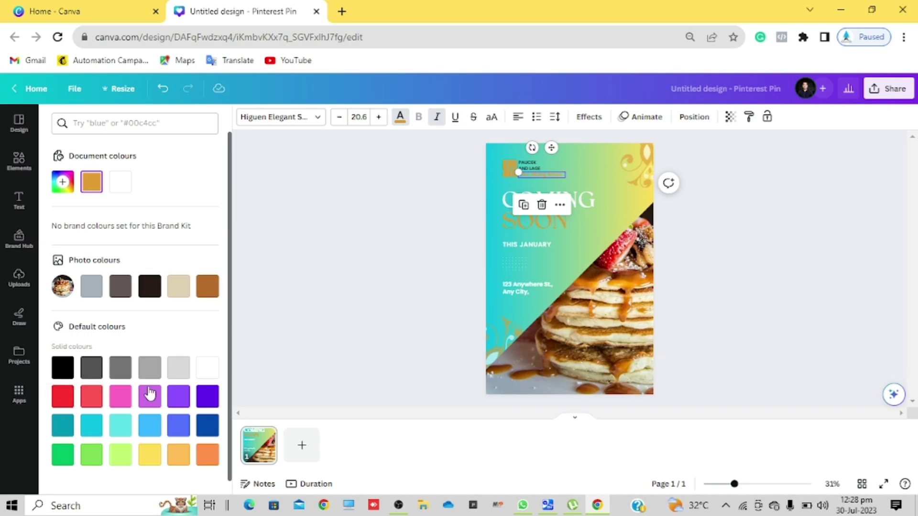
{"action": "scroll", "coordinate": [148, 387], "scroll_direction": "down", "scroll_amount": 1}
{"action": "left_click", "coordinate": [150, 354]}
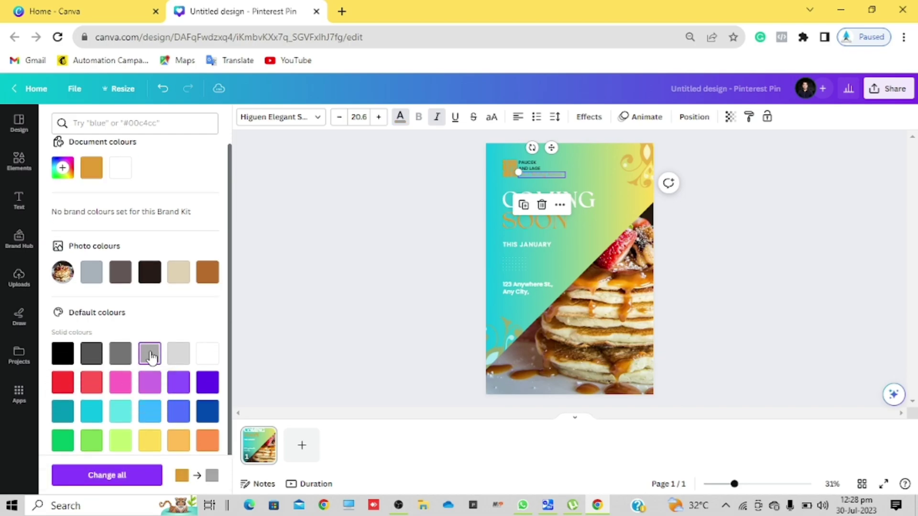
{"action": "left_click", "coordinate": [206, 412]}
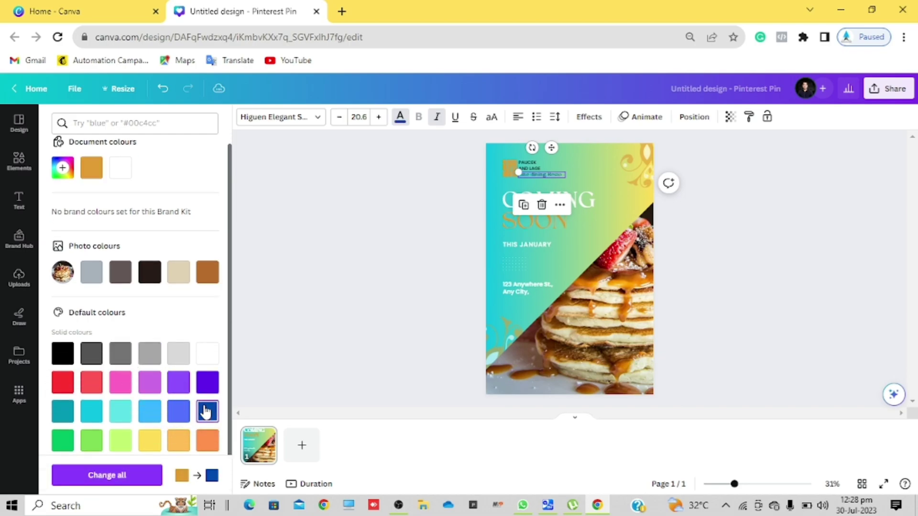
{"action": "left_click", "coordinate": [332, 283]}
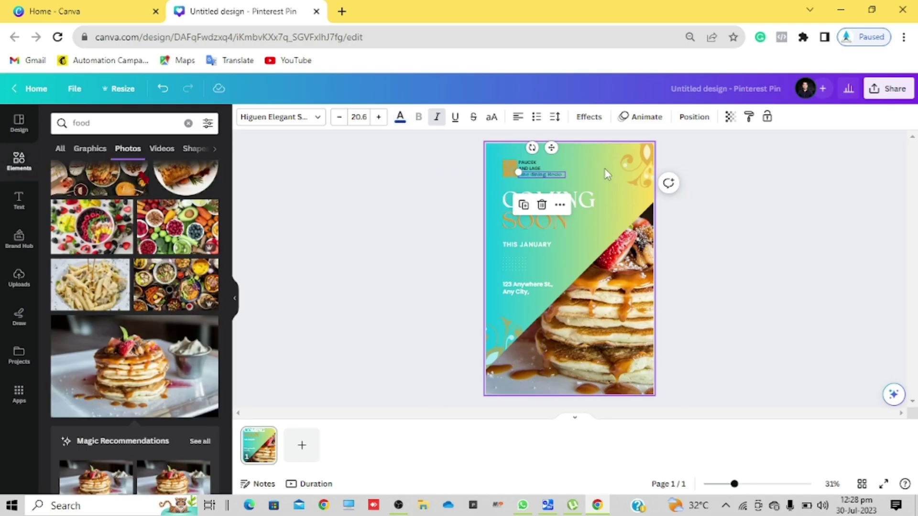
Step: Change the colour of the "COMING" heading to black using the document colours
{"action": "left_click", "coordinate": [588, 203]}
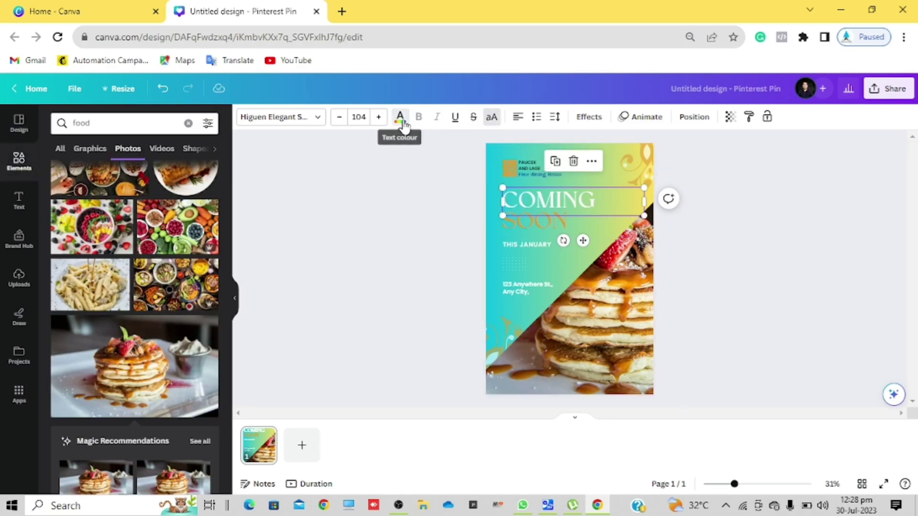
{"action": "left_click", "coordinate": [400, 117]}
{"action": "left_click", "coordinate": [91, 184]}
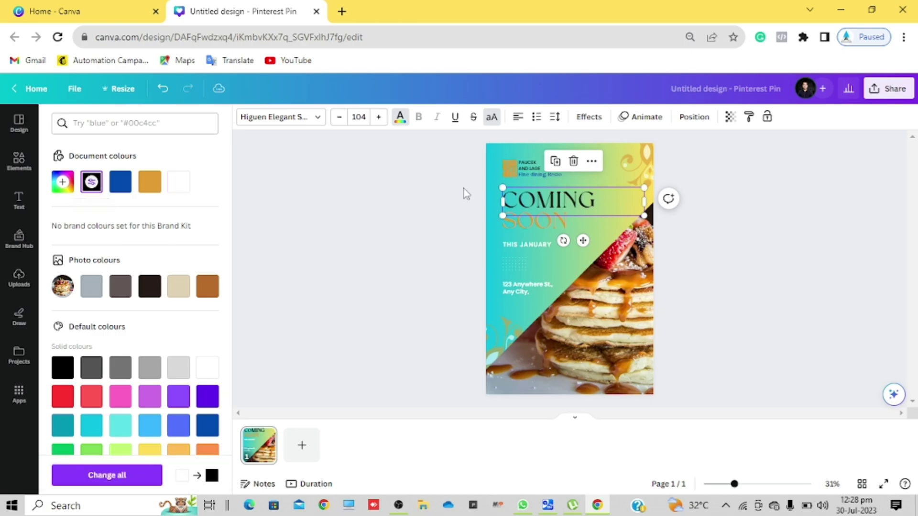
Step: Change the colour of the "SOON" heading to black using the document colours
{"action": "left_click", "coordinate": [549, 219]}
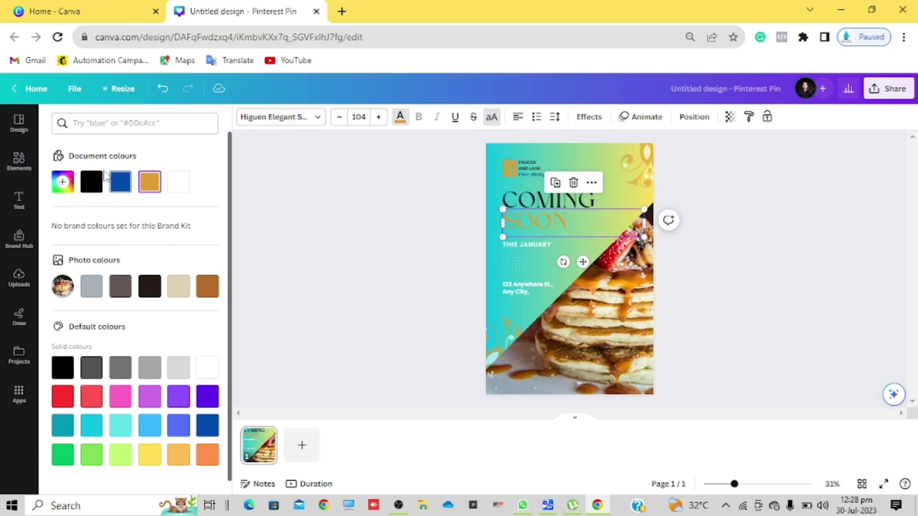
{"action": "left_click", "coordinate": [90, 183]}
{"action": "key", "text": "Escape"}
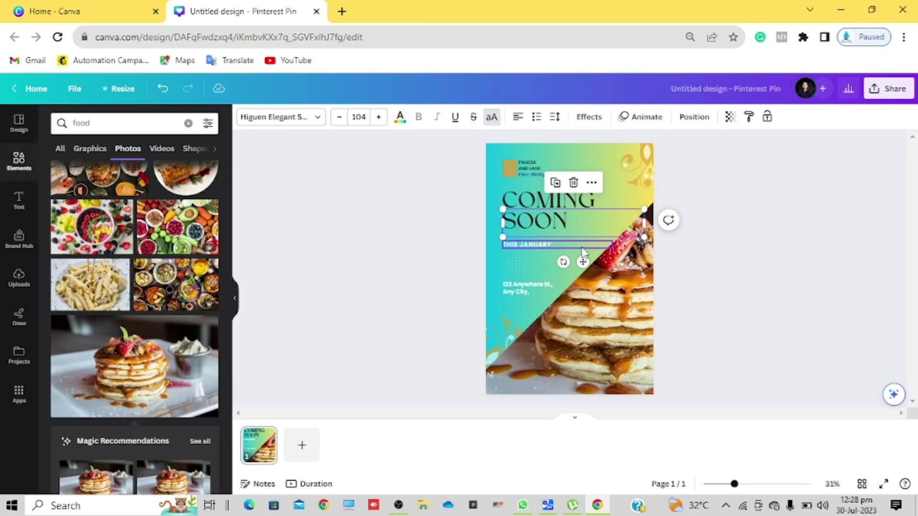
Step: Recolour the "THIS JANUARY" text, trying dark blue and settling on black
{"action": "left_click", "coordinate": [543, 243]}
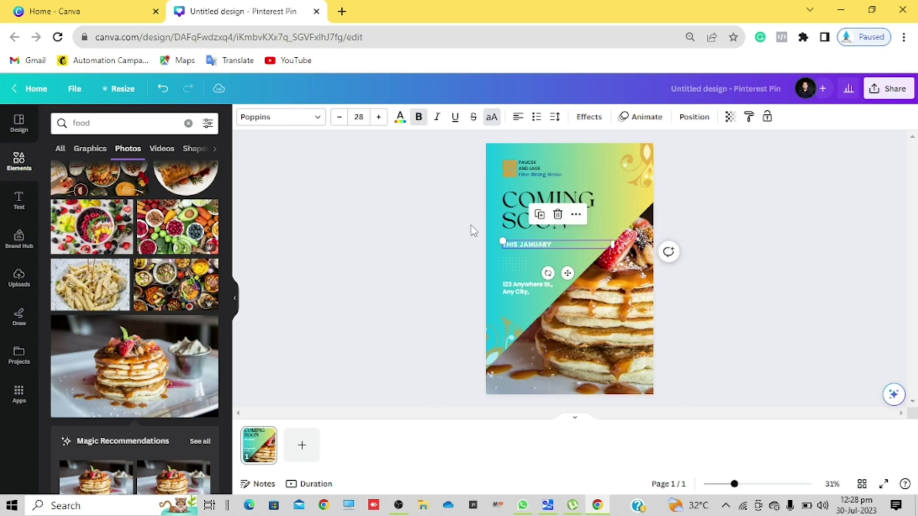
{"action": "left_click", "coordinate": [400, 117]}
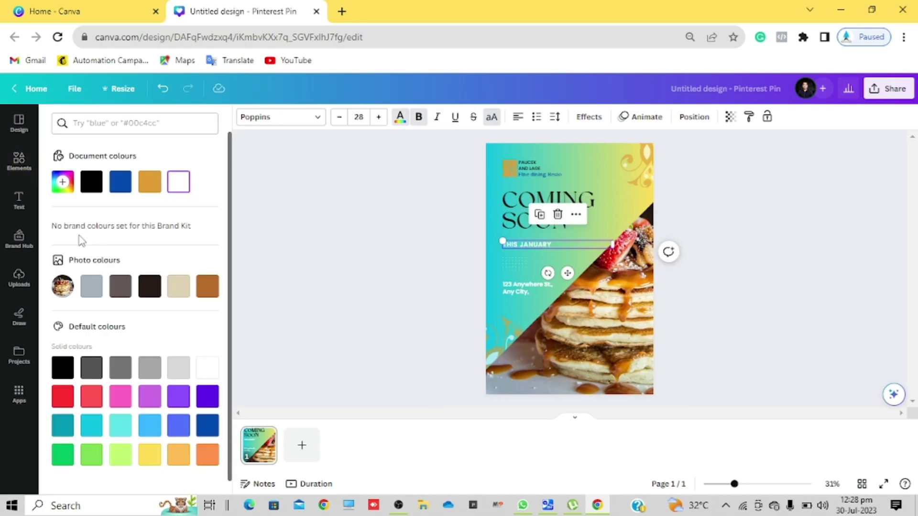
{"action": "left_click", "coordinate": [120, 182]}
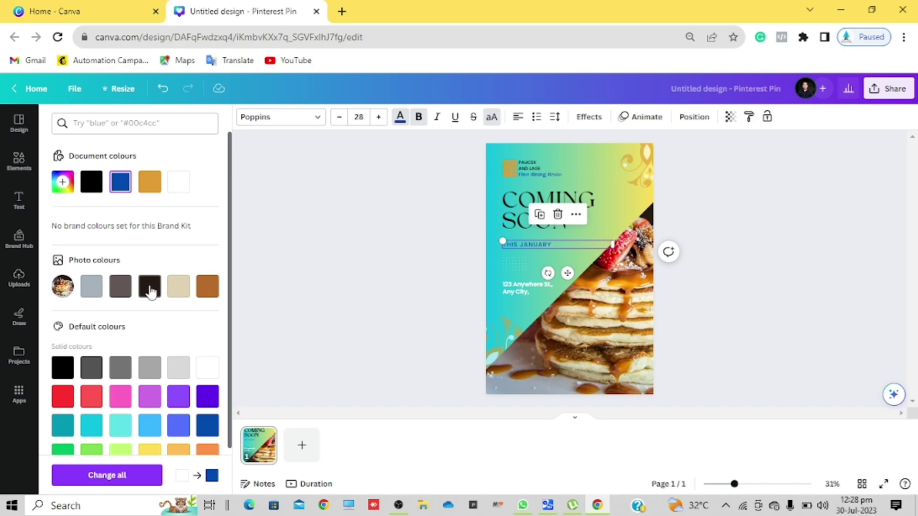
{"action": "left_click", "coordinate": [63, 368]}
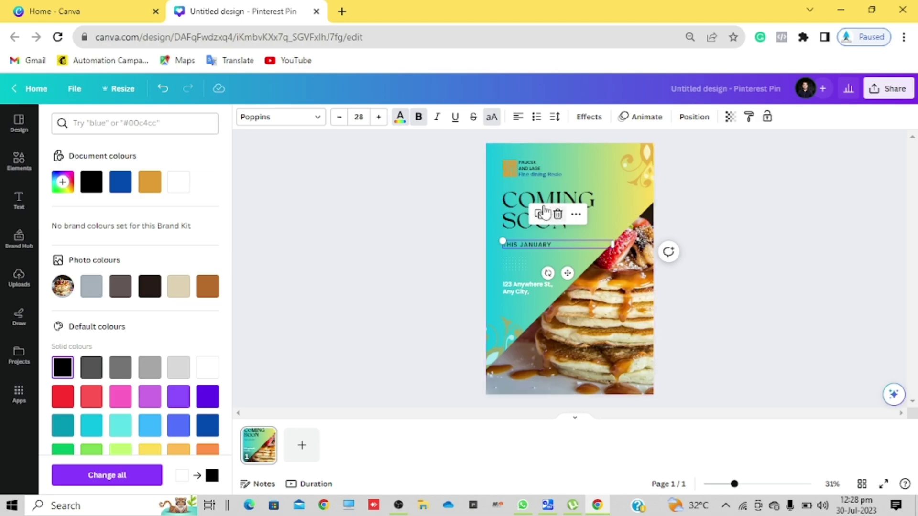
Step: Change the colour of the address text below the dotted pattern to black
{"action": "left_click", "coordinate": [520, 285]}
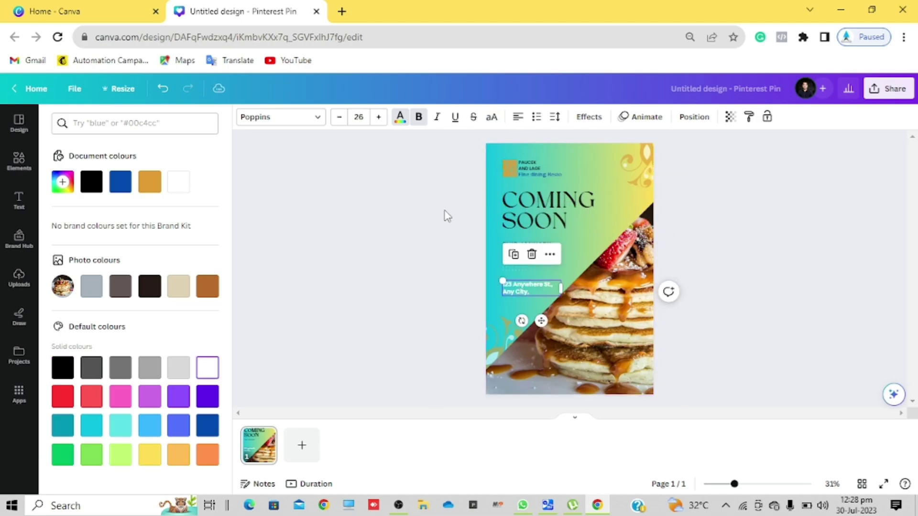
{"action": "left_click", "coordinate": [400, 117]}
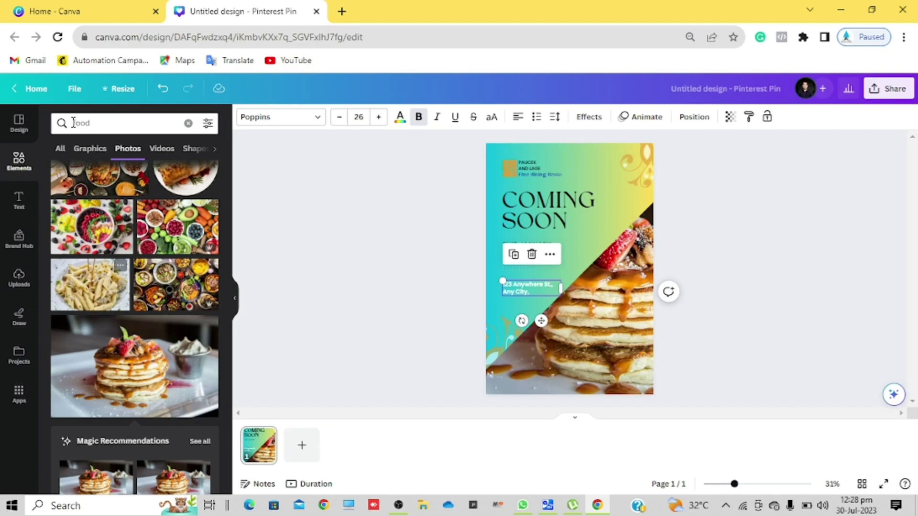
{"action": "double_click", "coordinate": [532, 287]}
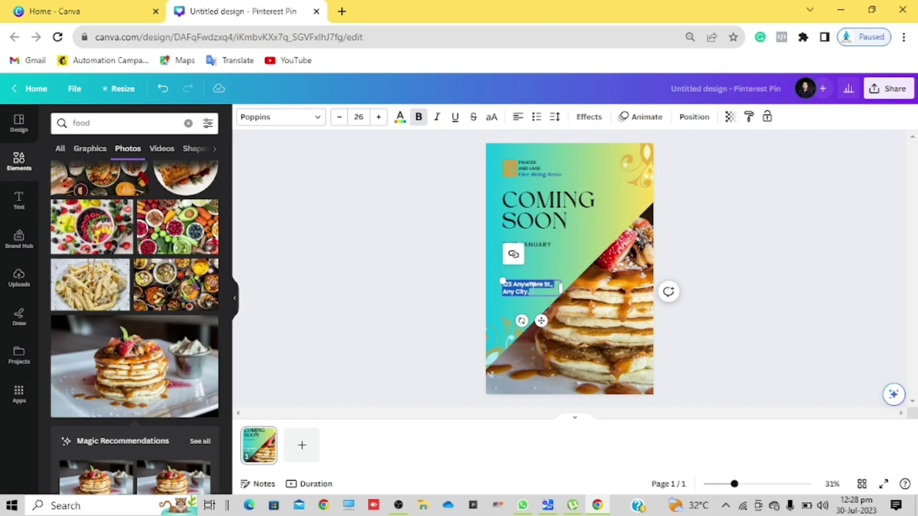
{"action": "left_click", "coordinate": [391, 198]}
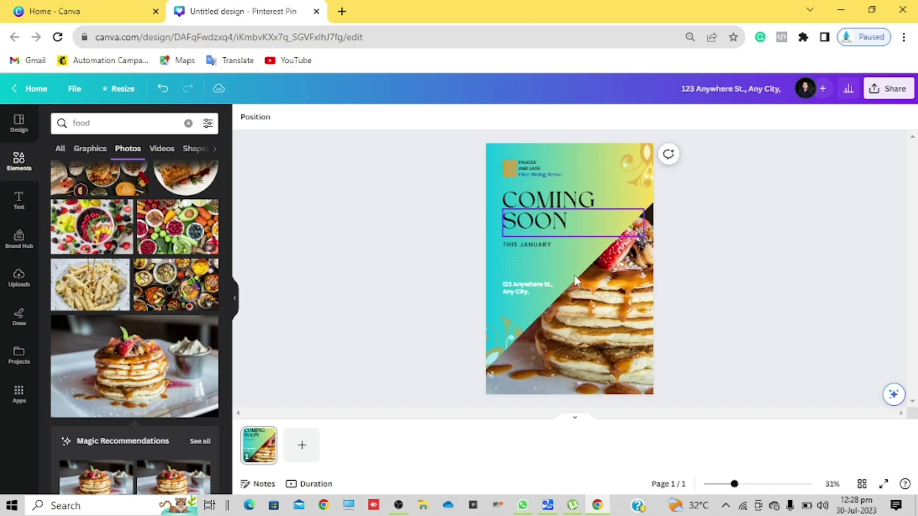
{"action": "left_click", "coordinate": [529, 285]}
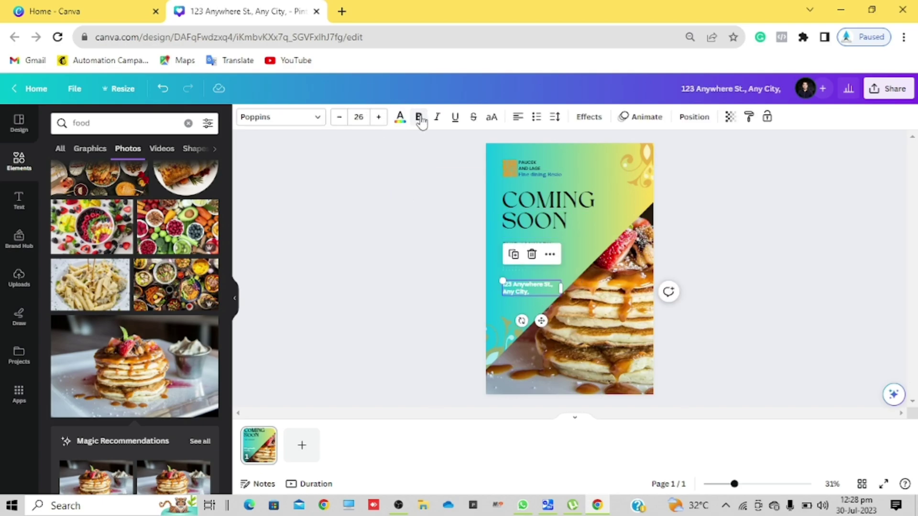
{"action": "left_click", "coordinate": [400, 120]}
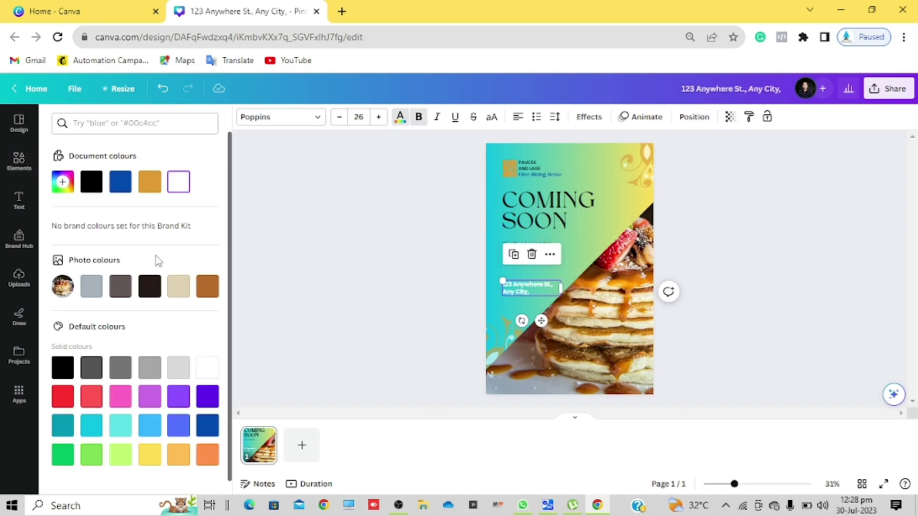
{"action": "left_click", "coordinate": [63, 367]}
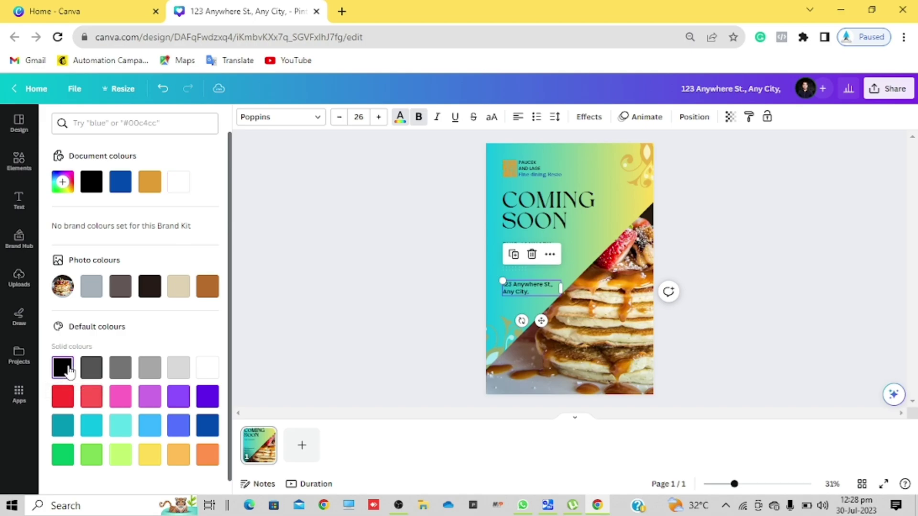
{"action": "left_click", "coordinate": [389, 276]}
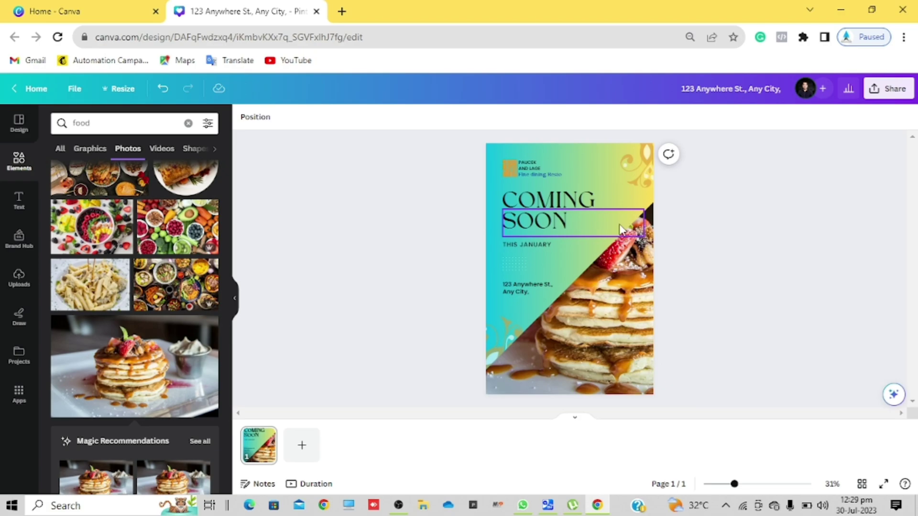
Step: Delete the gold floral ornament in the upper-right corner of the design
{"action": "left_click", "coordinate": [640, 152]}
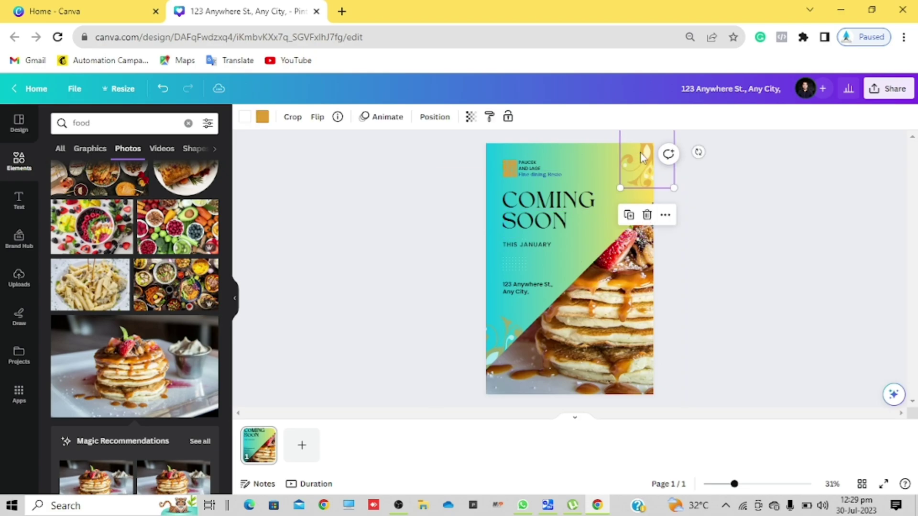
{"action": "key", "text": "Delete"}
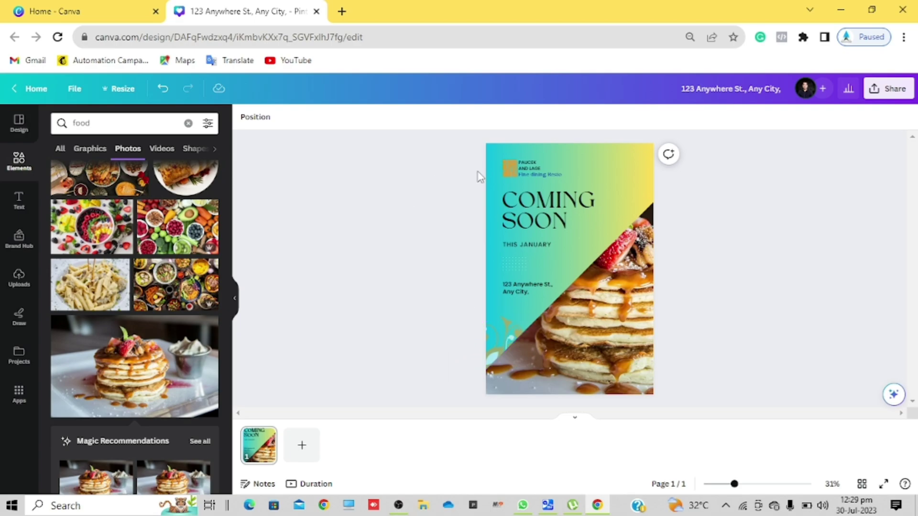
{"action": "left_click", "coordinate": [558, 197]}
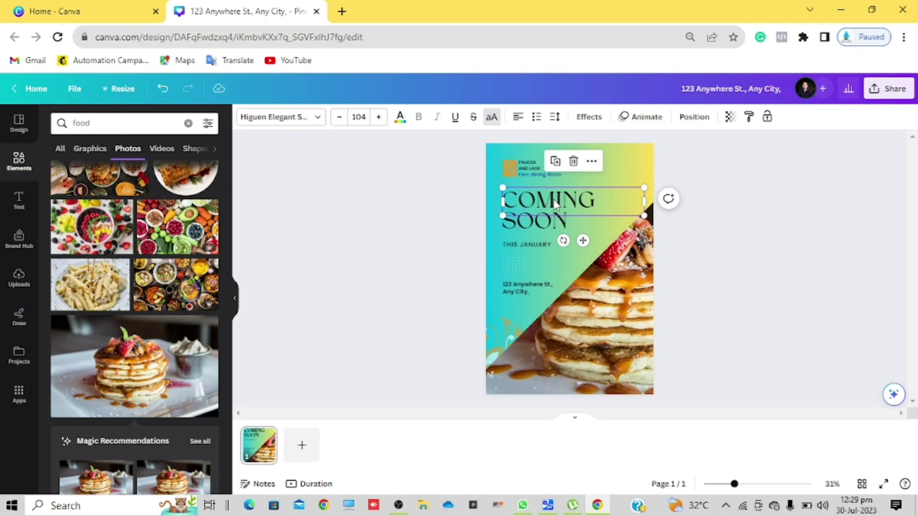
{"action": "left_click", "coordinate": [308, 122]}
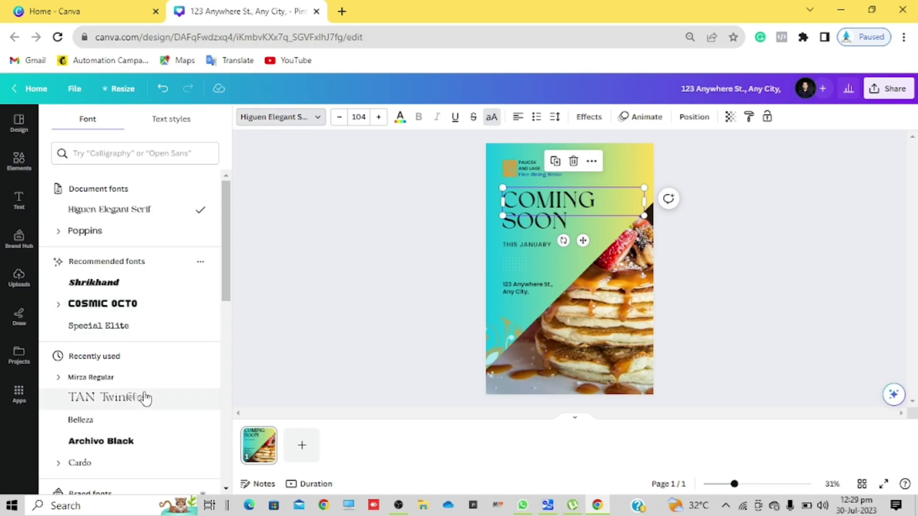
{"action": "scroll", "coordinate": [145, 395], "scroll_direction": "down", "scroll_amount": 3}
{"action": "scroll", "coordinate": [143, 395], "scroll_direction": "up", "scroll_amount": 3}
{"action": "left_click", "coordinate": [505, 184]}
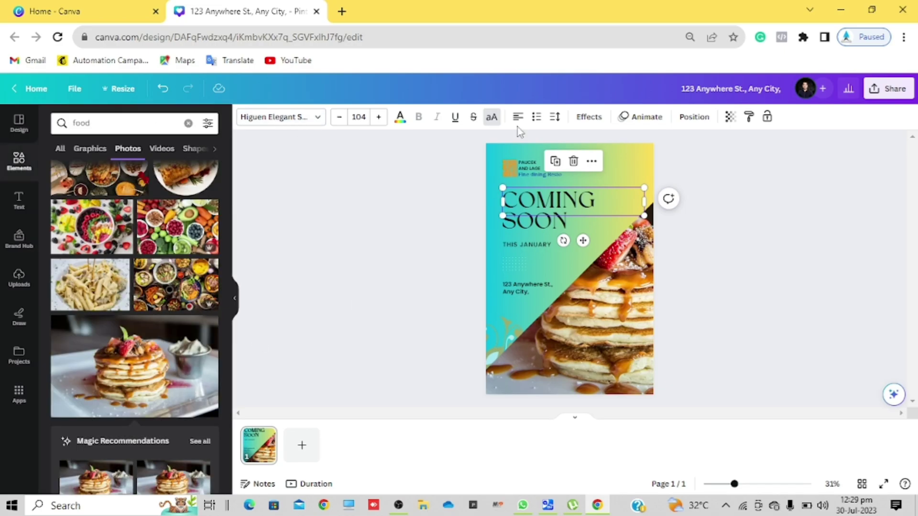
Step: Apply the Lift text effect to both the "COMING" and "SOON" headings
{"action": "left_click", "coordinate": [589, 117]}
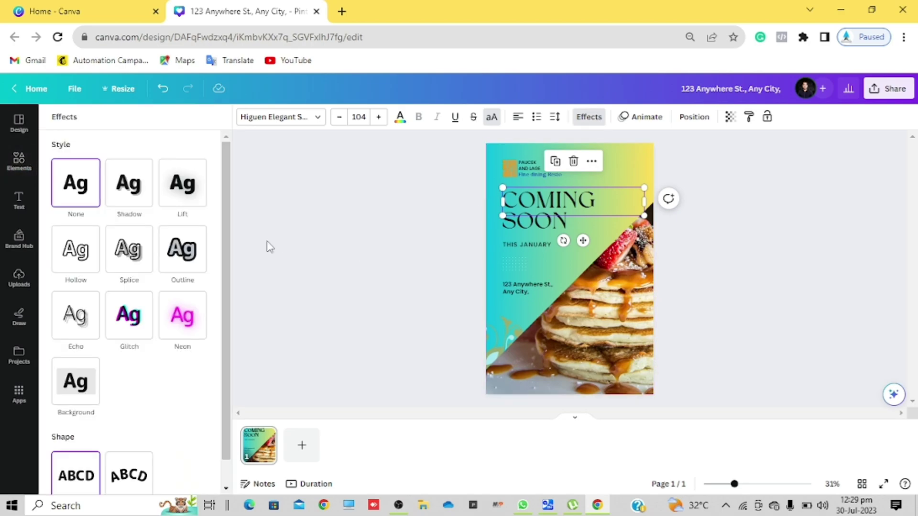
{"action": "left_click", "coordinate": [184, 208]}
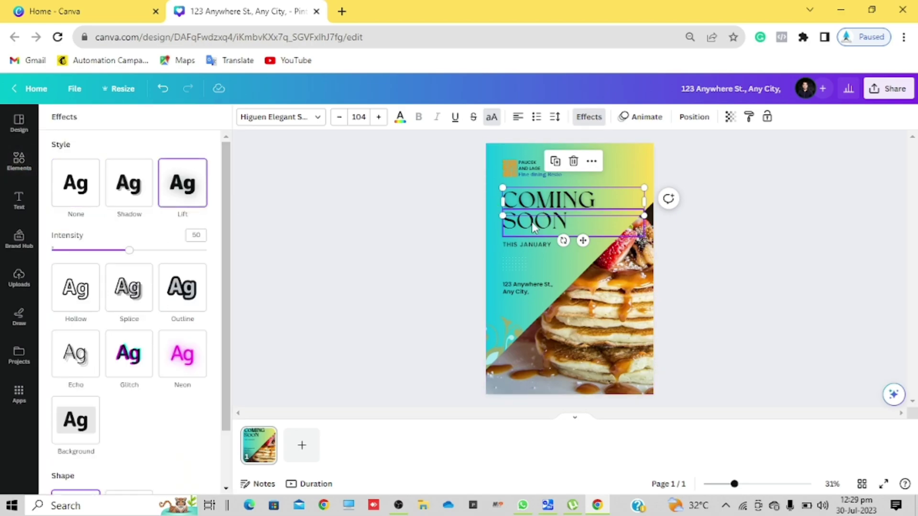
{"action": "left_click", "coordinate": [527, 225]}
{"action": "left_click", "coordinate": [182, 184]}
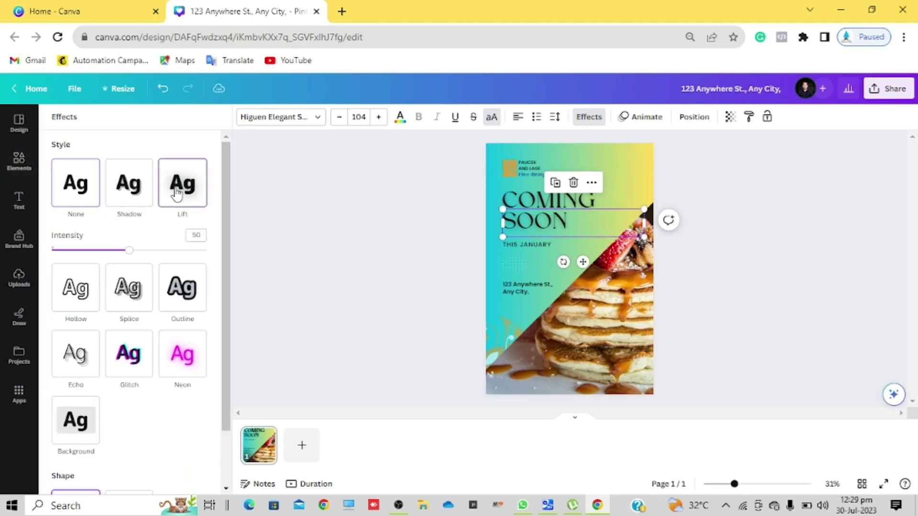
{"action": "left_click", "coordinate": [353, 198]}
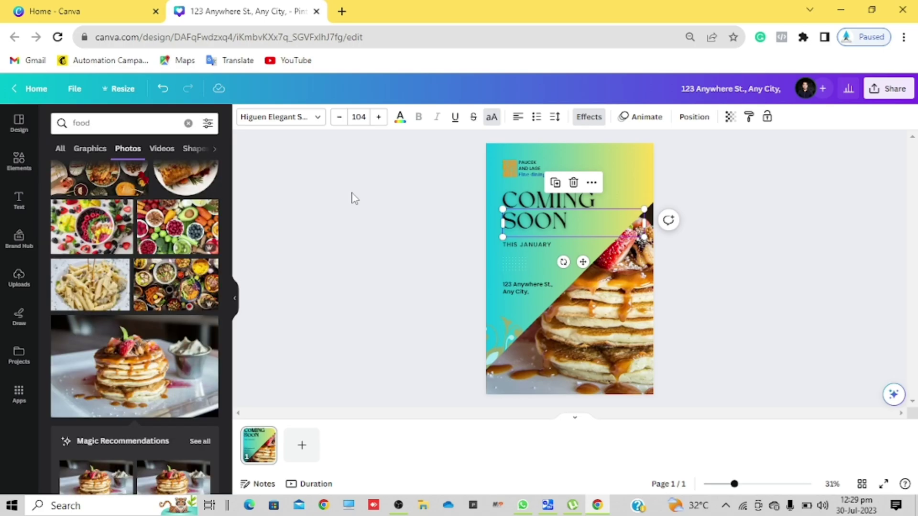
Step: Recolour the small dotted pattern above the address, trying violet and settling on black
{"action": "left_click", "coordinate": [521, 261]}
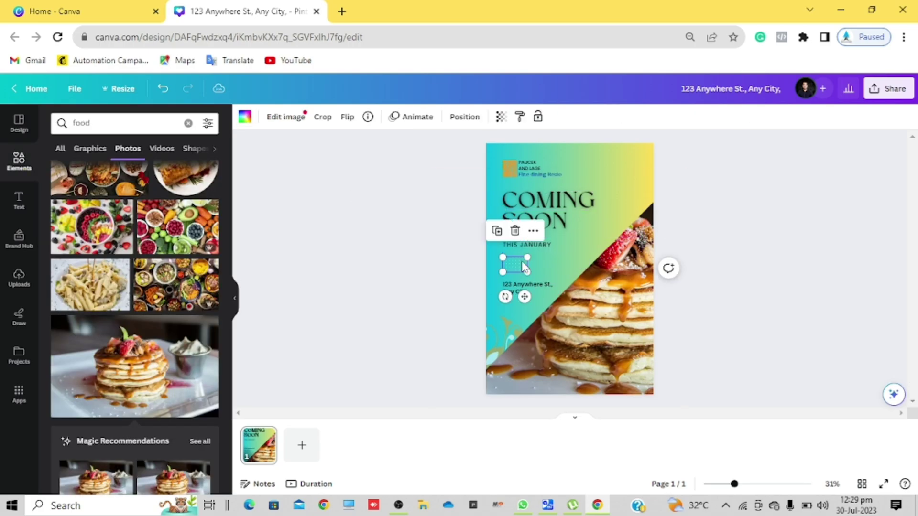
{"action": "left_click", "coordinate": [244, 117]}
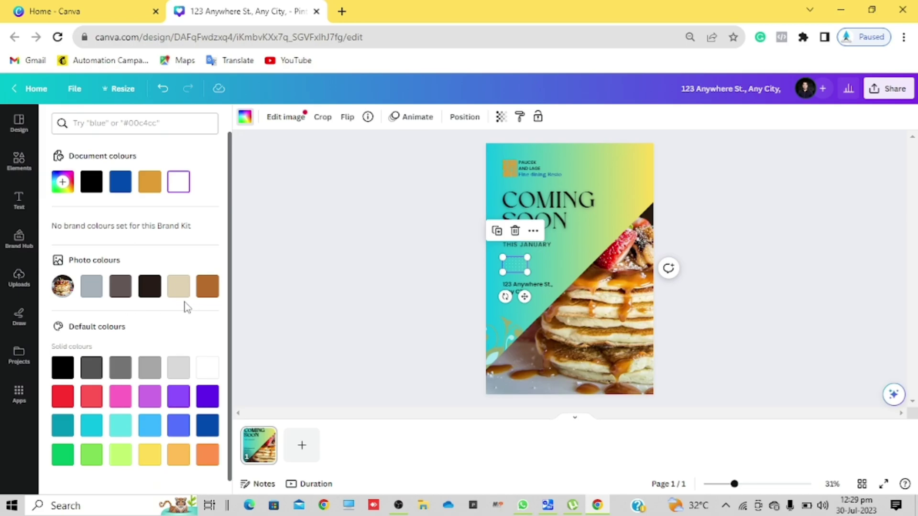
{"action": "left_click", "coordinate": [207, 398]}
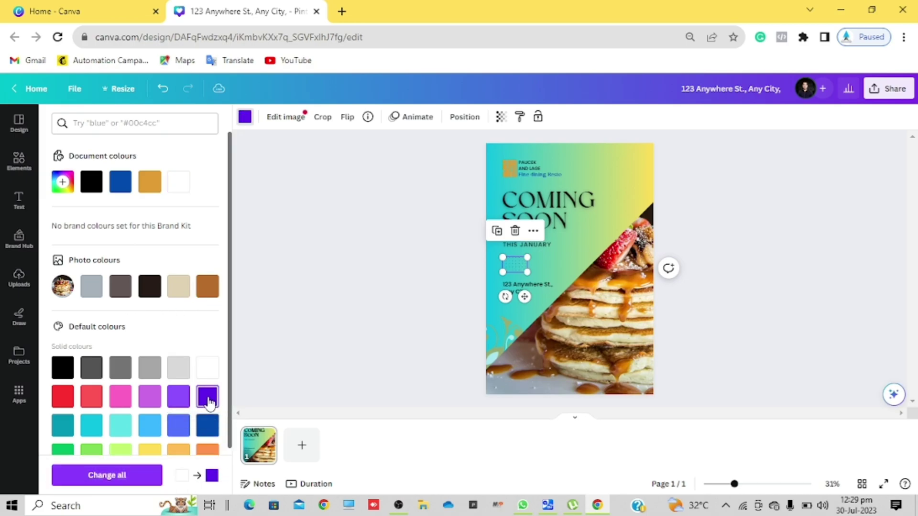
{"action": "left_click", "coordinate": [66, 370]}
{"action": "left_click", "coordinate": [285, 300]}
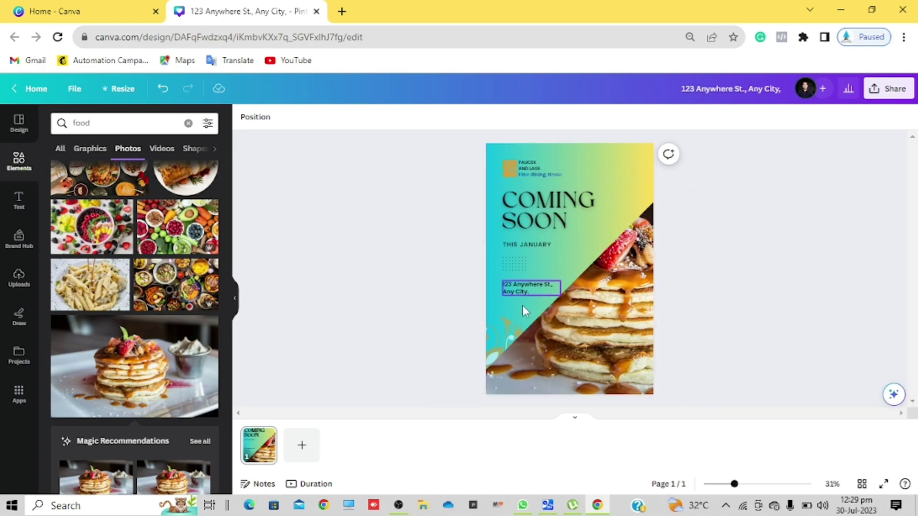
Step: Delete the floral ornament in the lower-left corner of the design
{"action": "left_click", "coordinate": [498, 333]}
{"action": "key", "text": "Delete"}
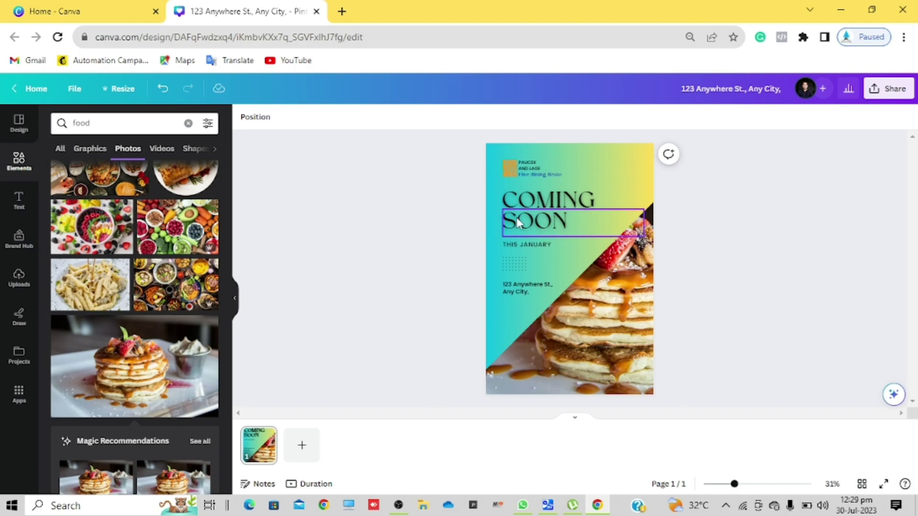
Step: Add the blurred blue gradient graphic from the recently used elements and move it to the design's upper-right corner
{"action": "left_click", "coordinate": [609, 207]}
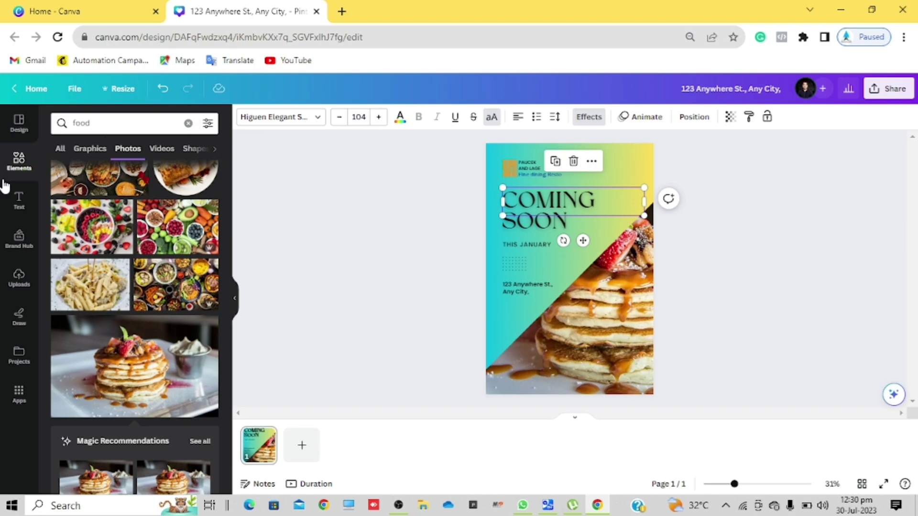
{"action": "left_click", "coordinate": [19, 170]}
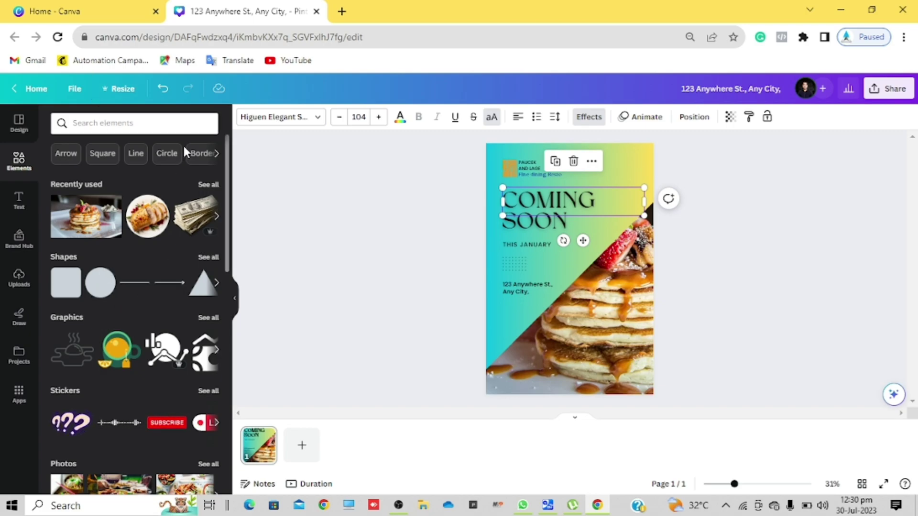
{"action": "left_click", "coordinate": [210, 185]}
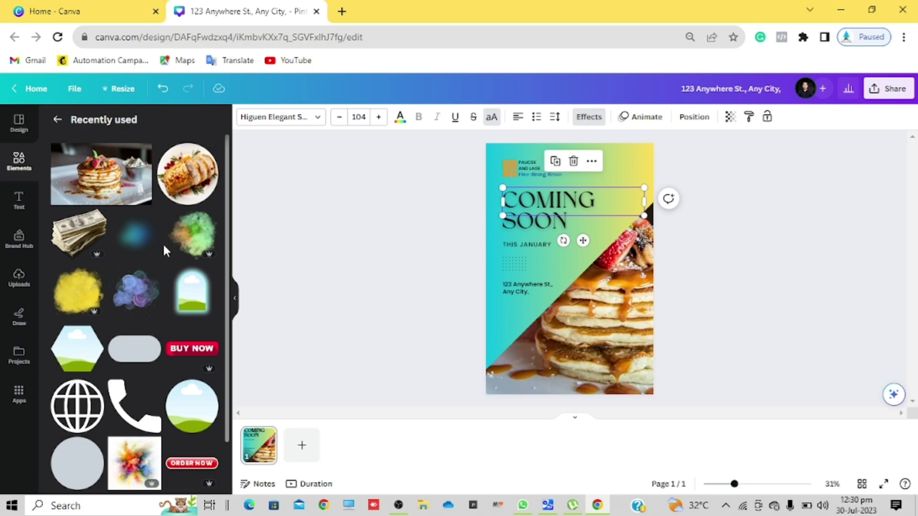
{"action": "left_click", "coordinate": [138, 242]}
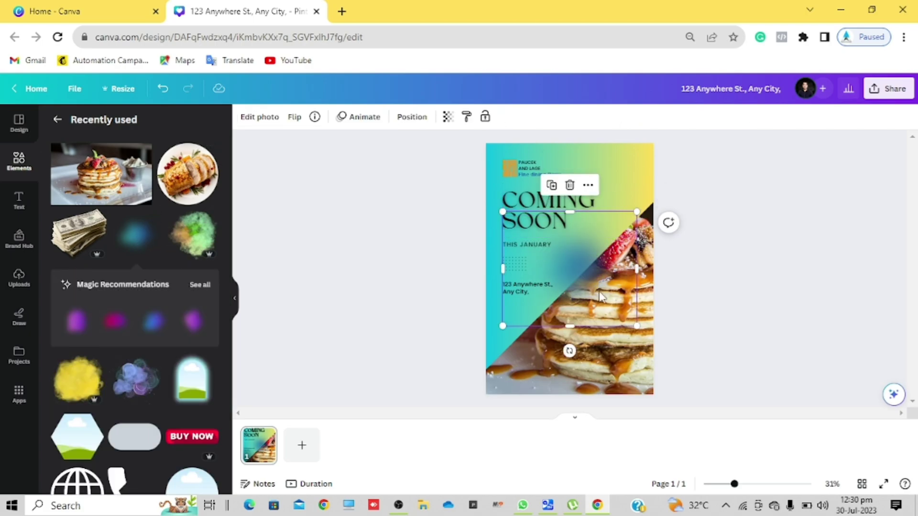
{"action": "left_click_drag", "start_coordinate": [597, 244], "coordinate": [674, 164]}
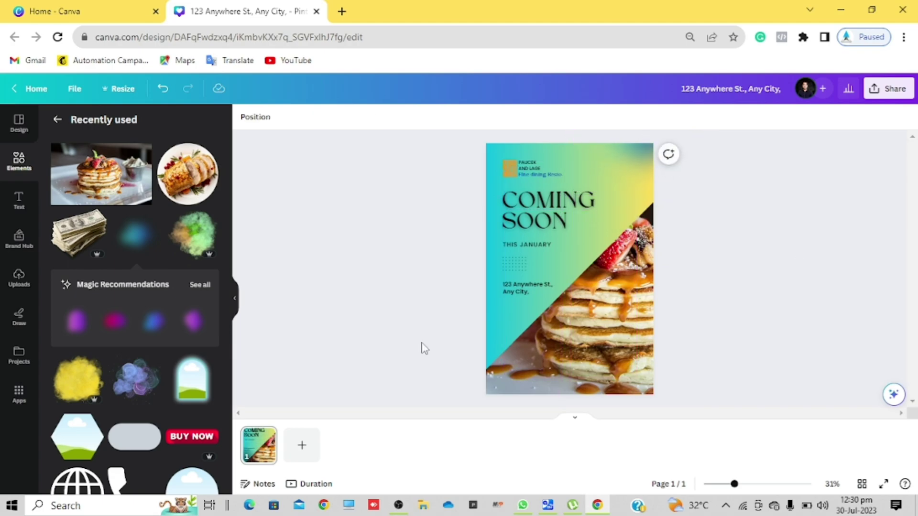